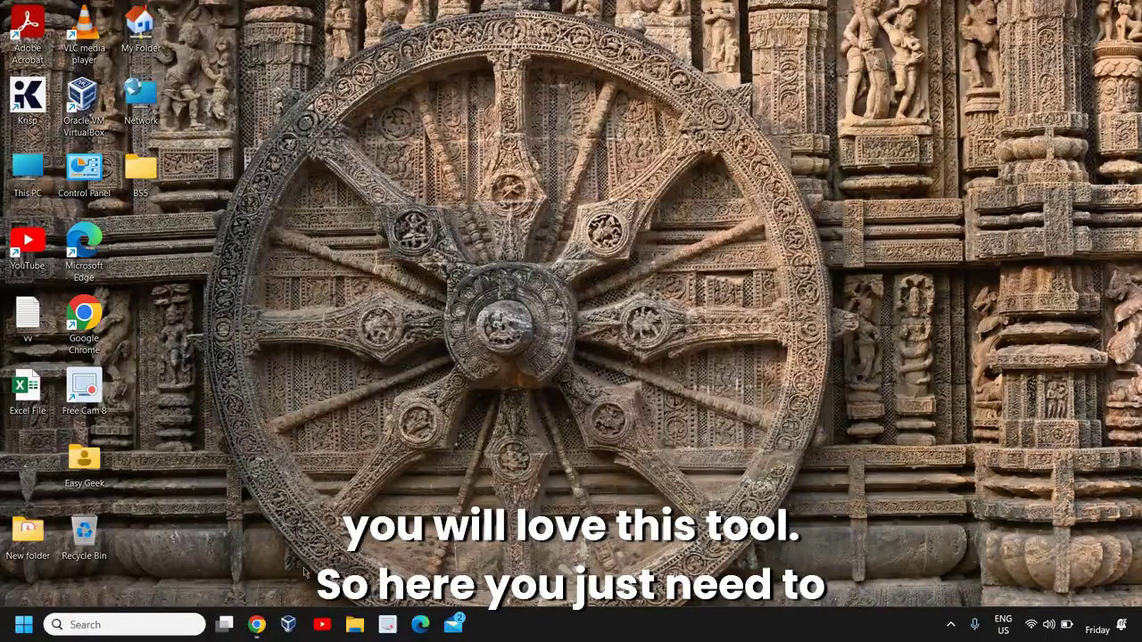
# - Launch Microsoft Store from Start and search for 'wintoys' to list the Wintoys app
pyautogui.click(23, 625)
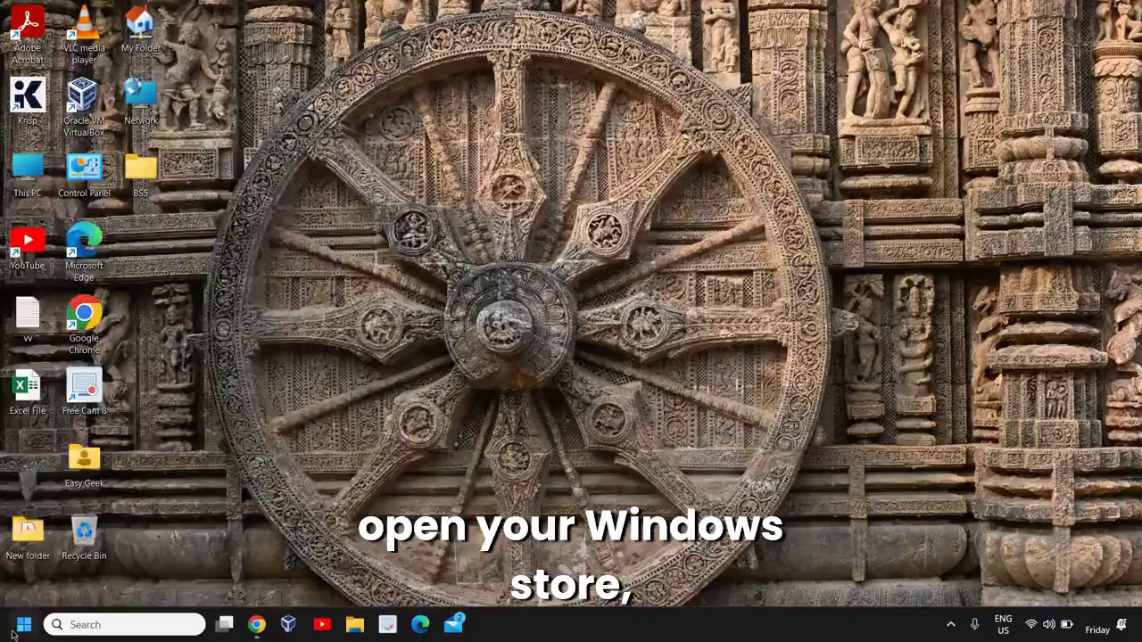
pyautogui.click(283, 187)
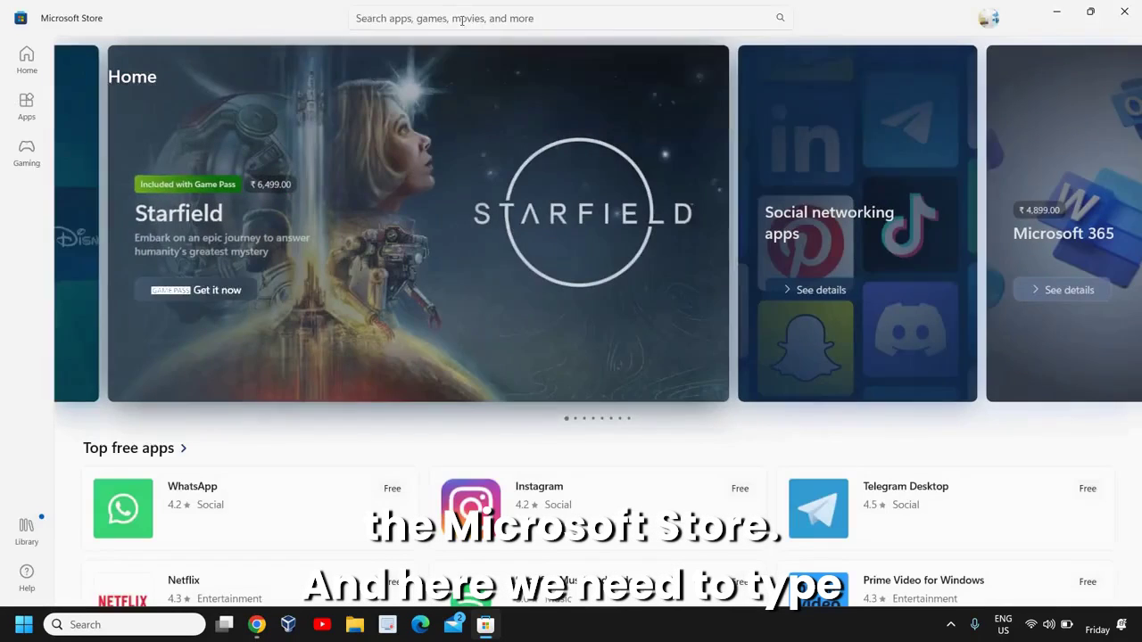
pyautogui.click(461, 21)
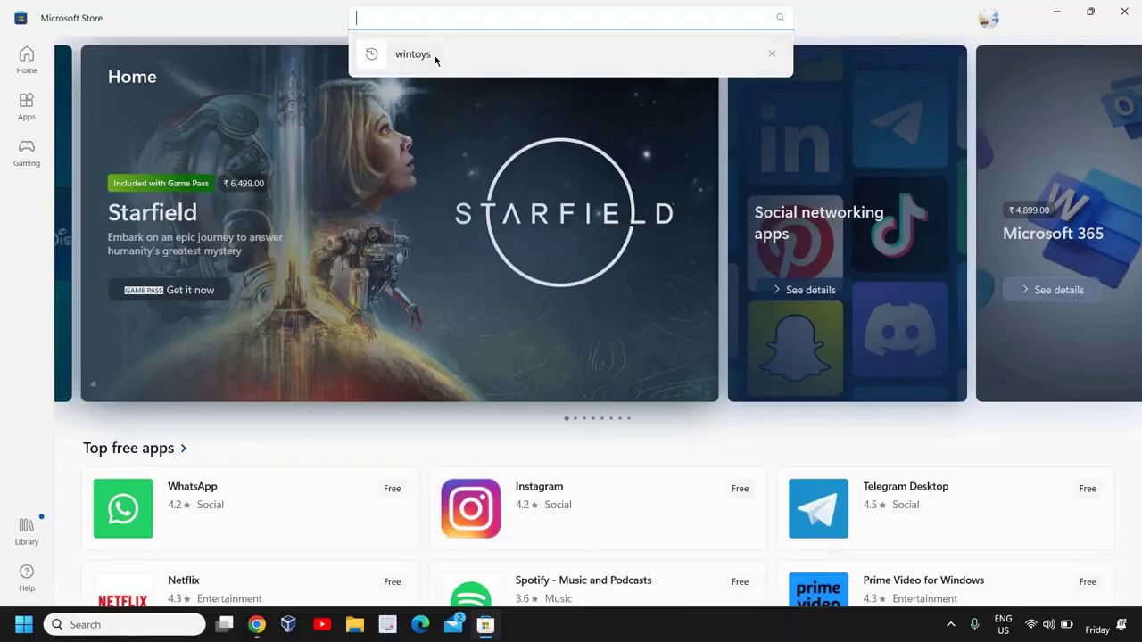
pyautogui.click(433, 57)
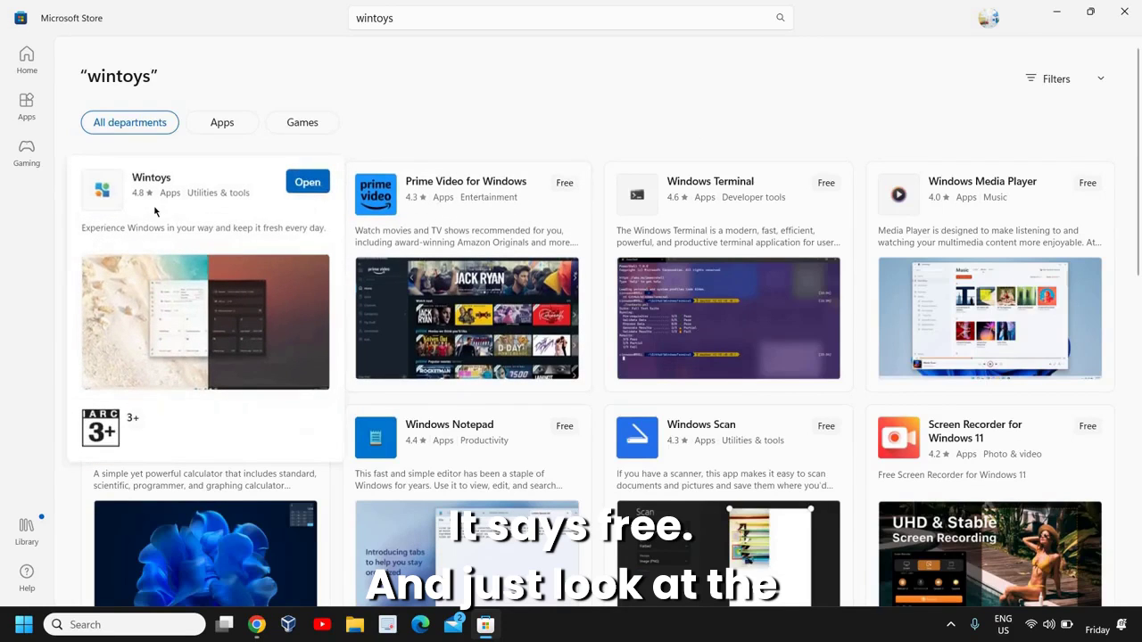
pyautogui.moveTo(205, 214)
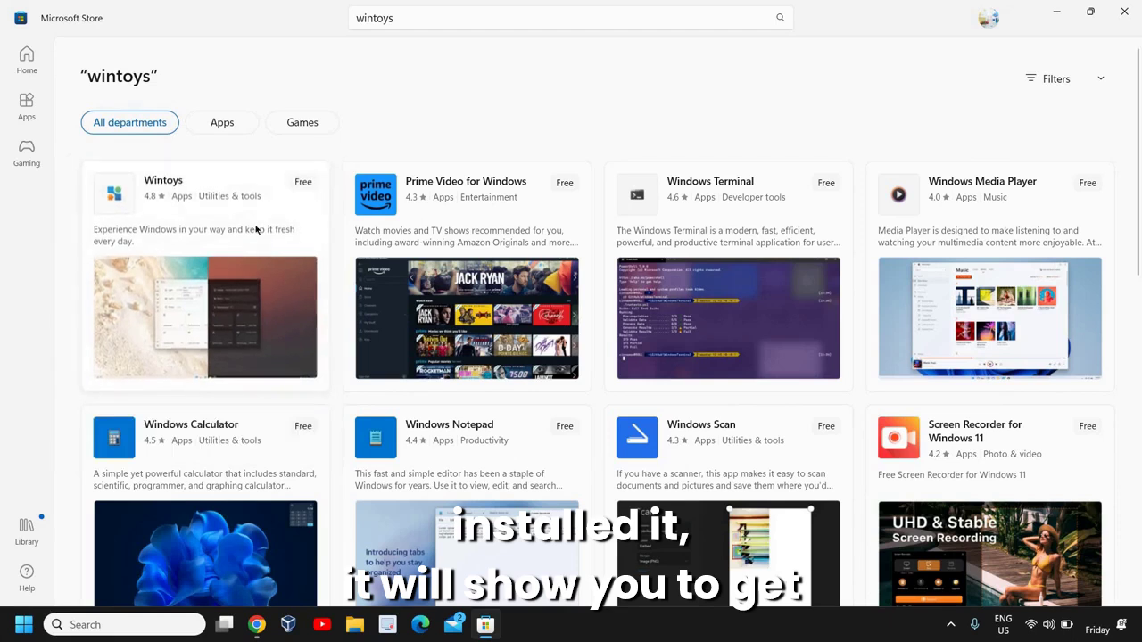
pyautogui.moveTo(205, 268)
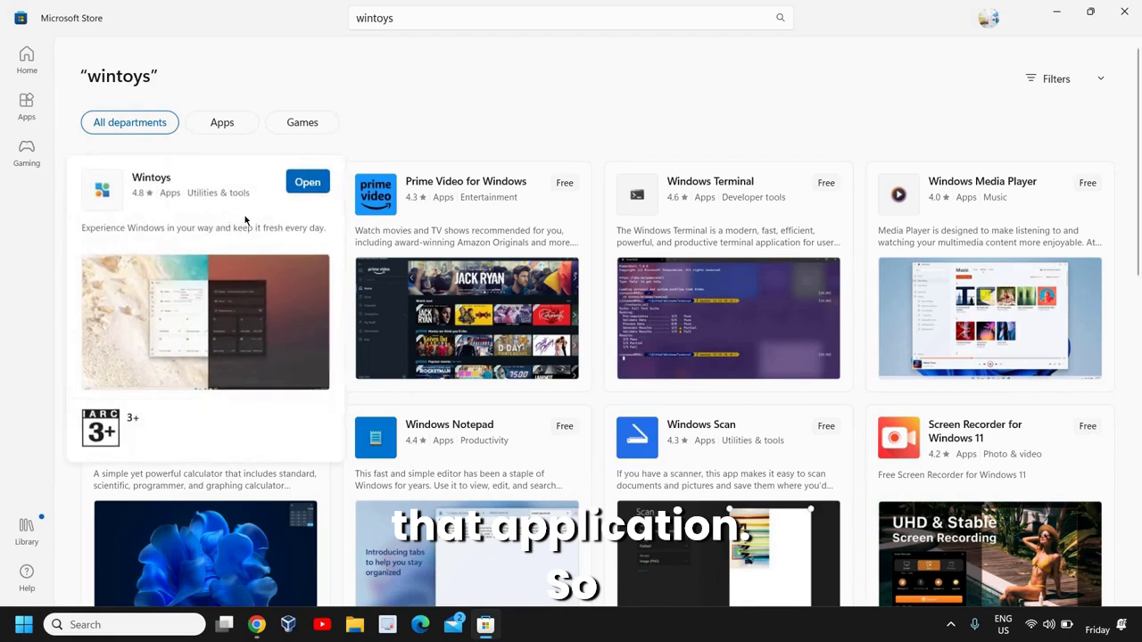
# - Open the Wintoys product page in the Store and launch the installed app
pyautogui.click(247, 221)
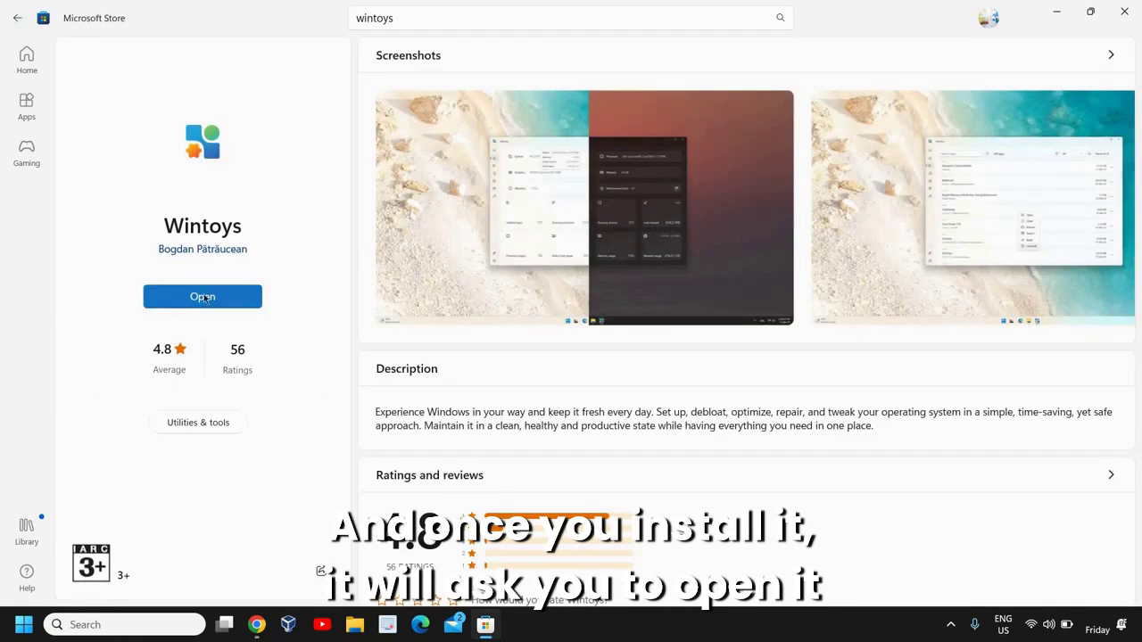
pyautogui.click(194, 304)
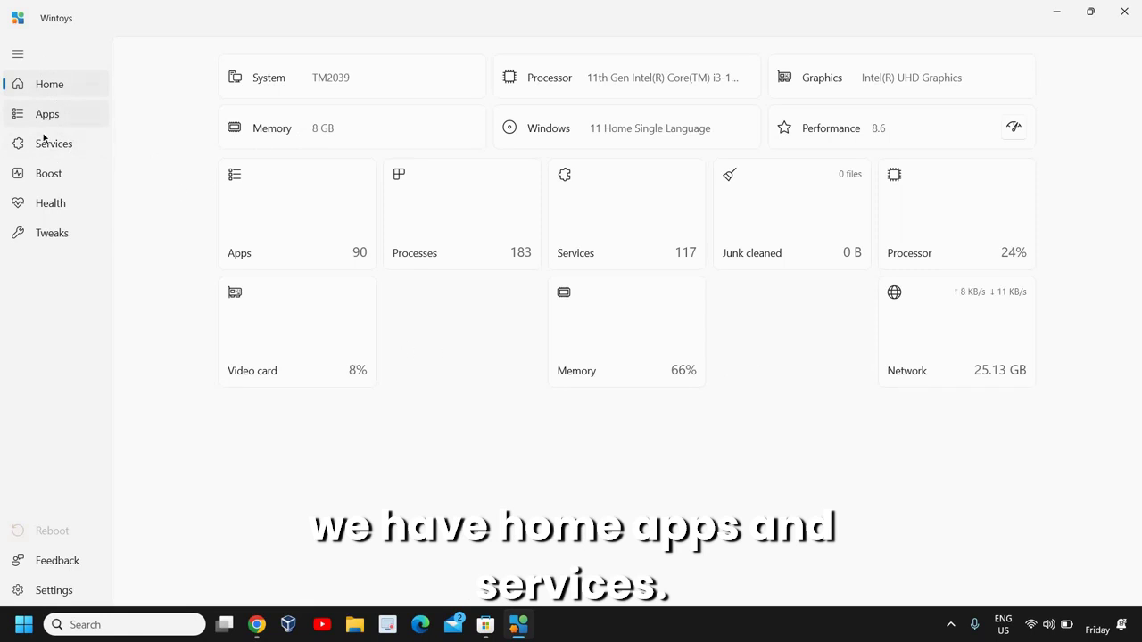
pyautogui.click(62, 121)
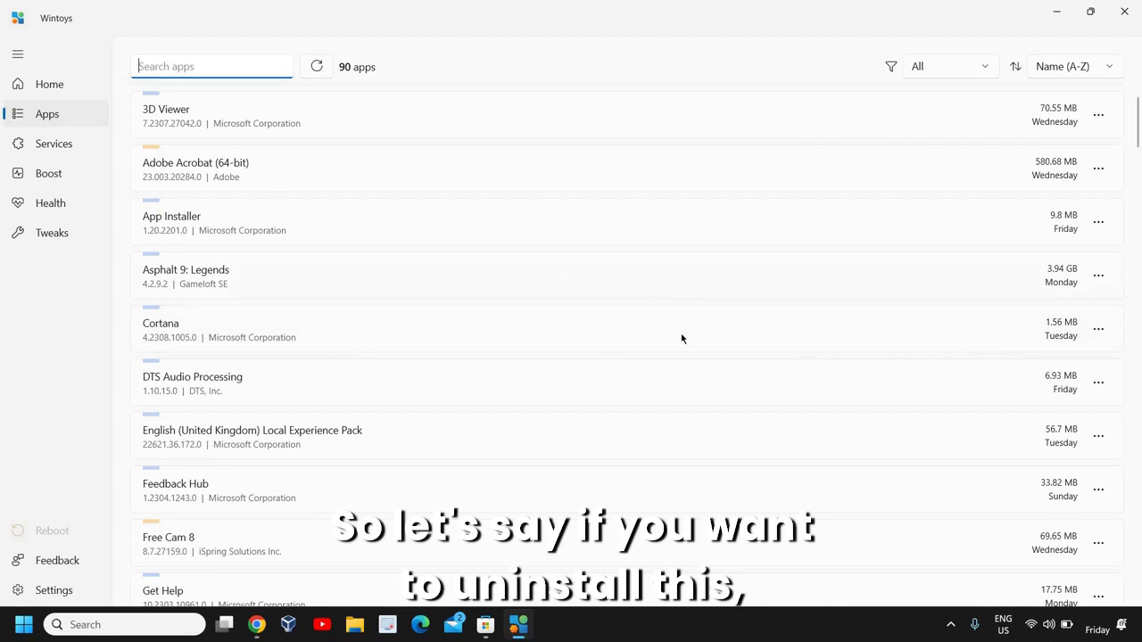
pyautogui.click(1099, 329)
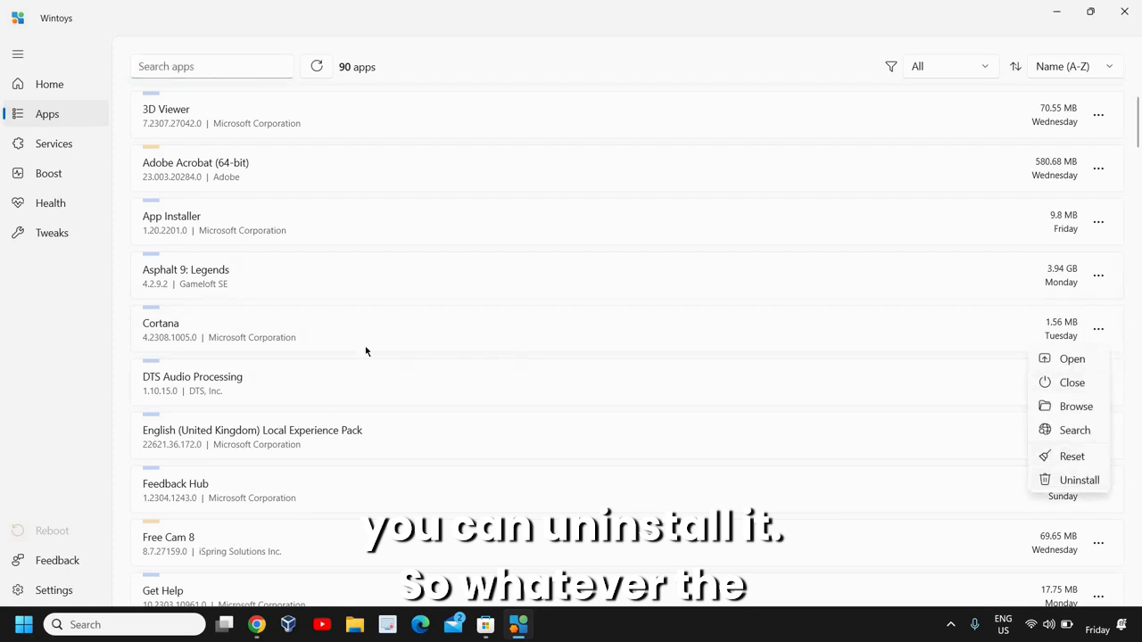
pyautogui.click(410, 392)
pyautogui.scroll(-2, 411, 391)
pyautogui.scroll(-3, 415, 390)
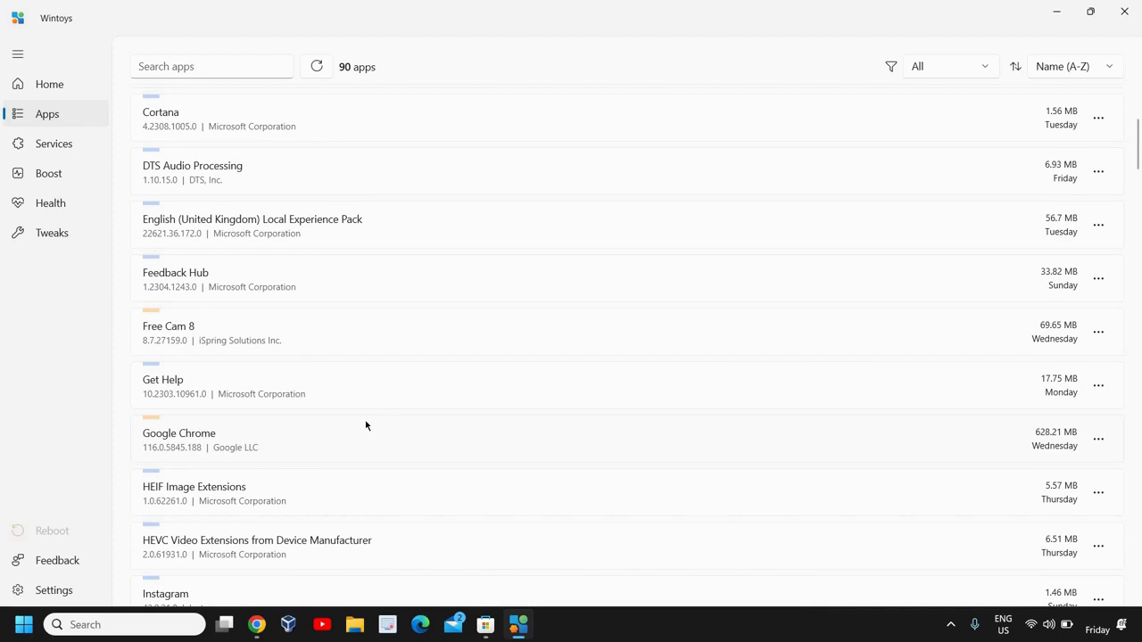
pyautogui.scroll(-3, 364, 426)
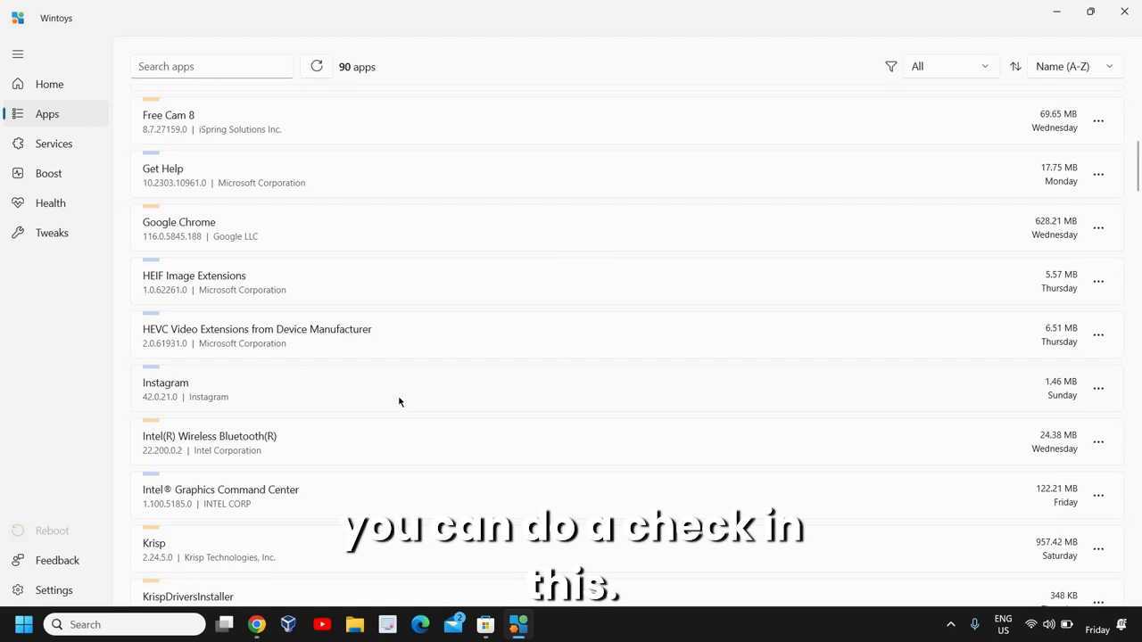
pyautogui.scroll(-3, 399, 401)
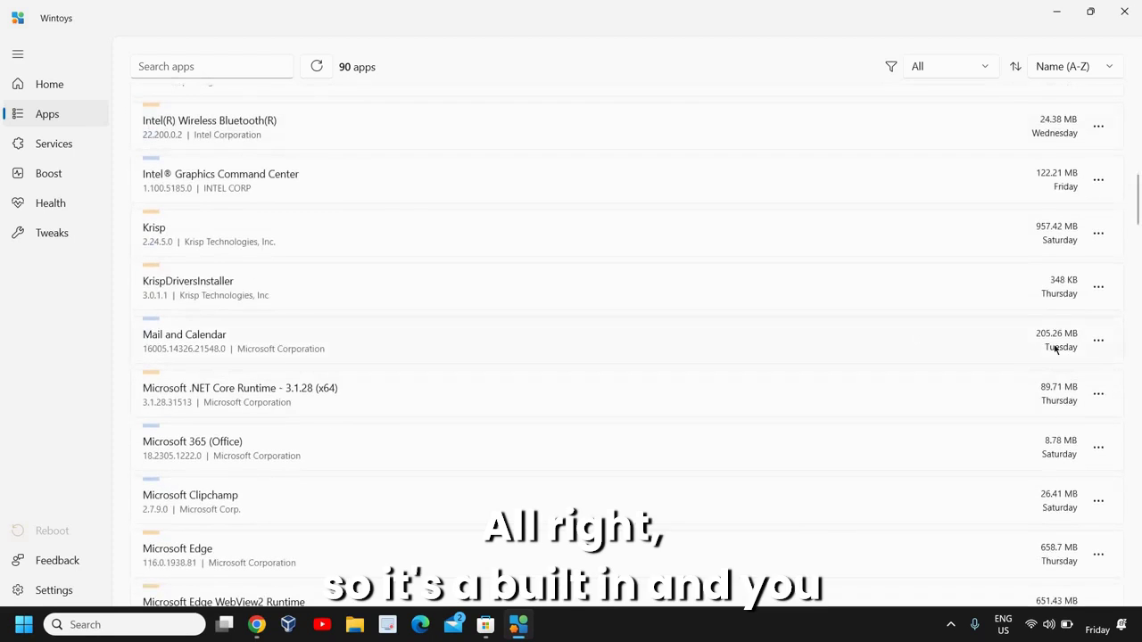
pyautogui.click(1099, 341)
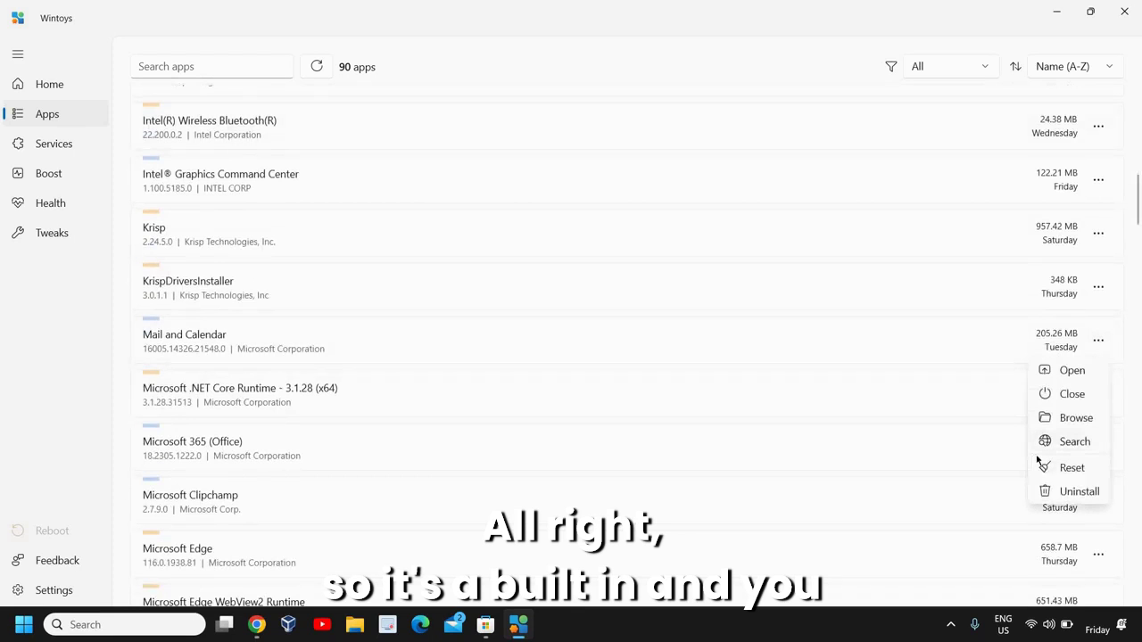
pyautogui.click(589, 456)
pyautogui.click(49, 84)
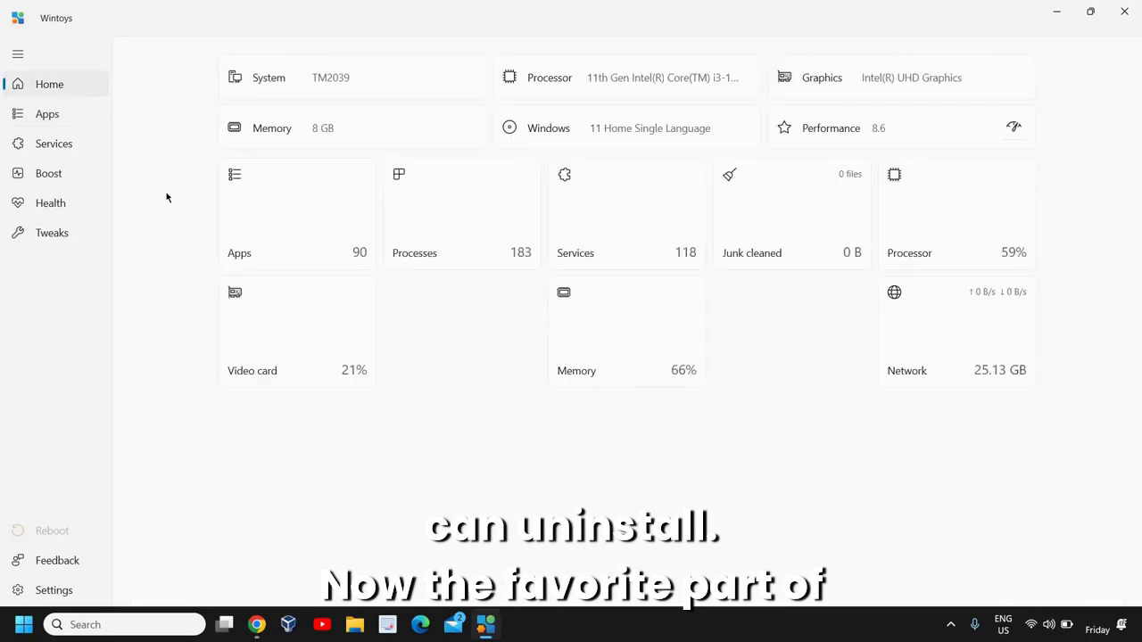
# - On the Boost page, switch off Intel® Graphics Command Center under Startup Apps
pyautogui.click(47, 178)
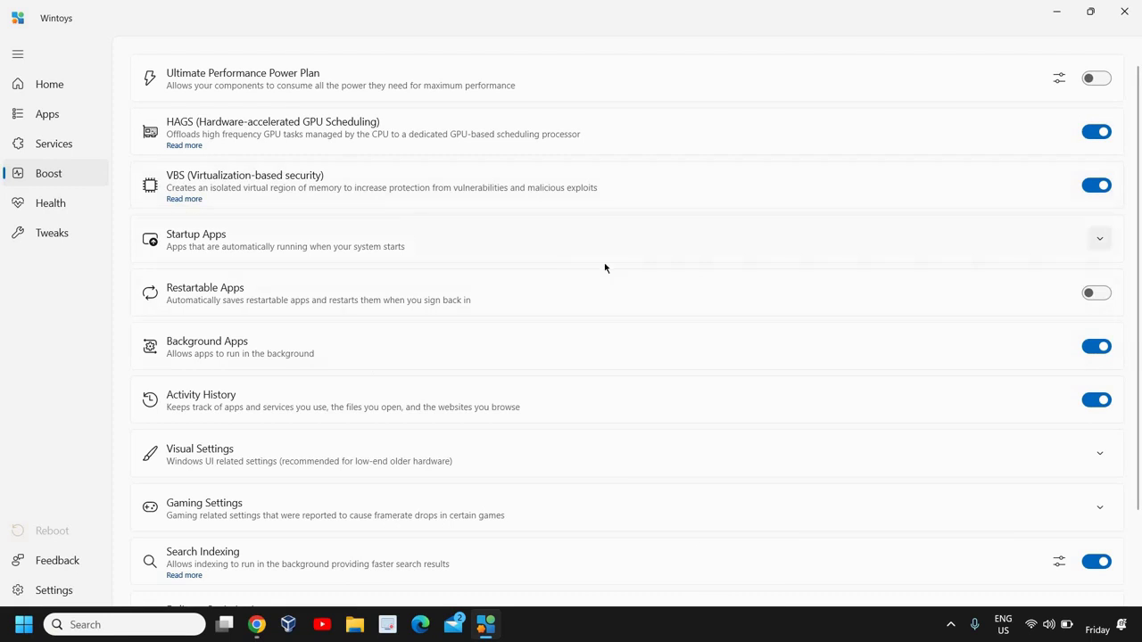
pyautogui.click(1064, 241)
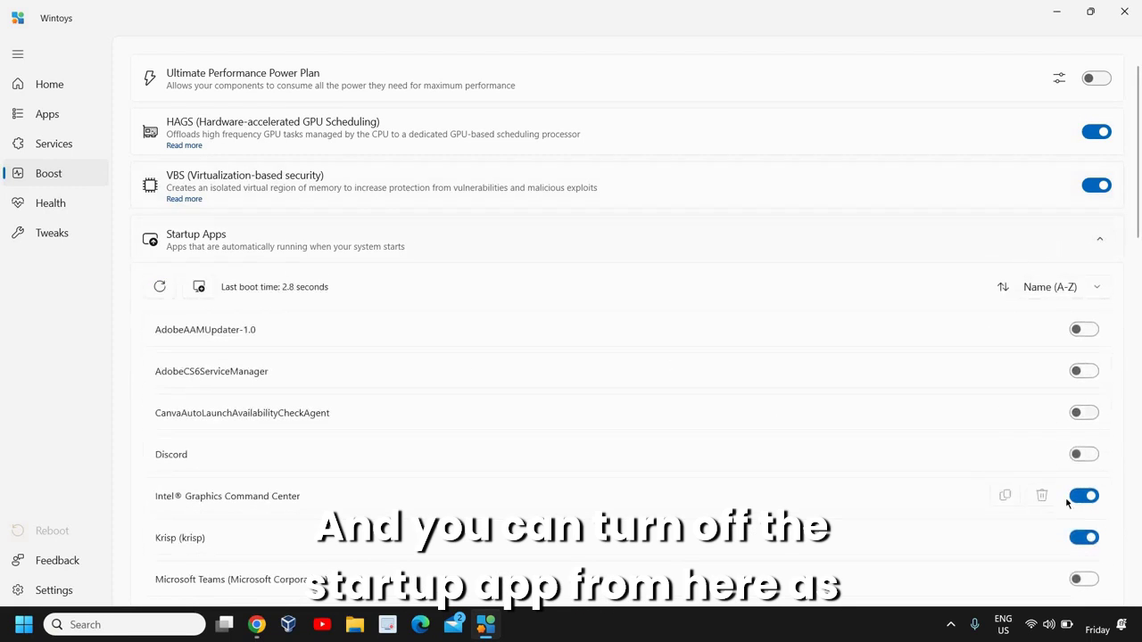
pyautogui.moveTo(1084, 496)
pyautogui.click(1090, 497)
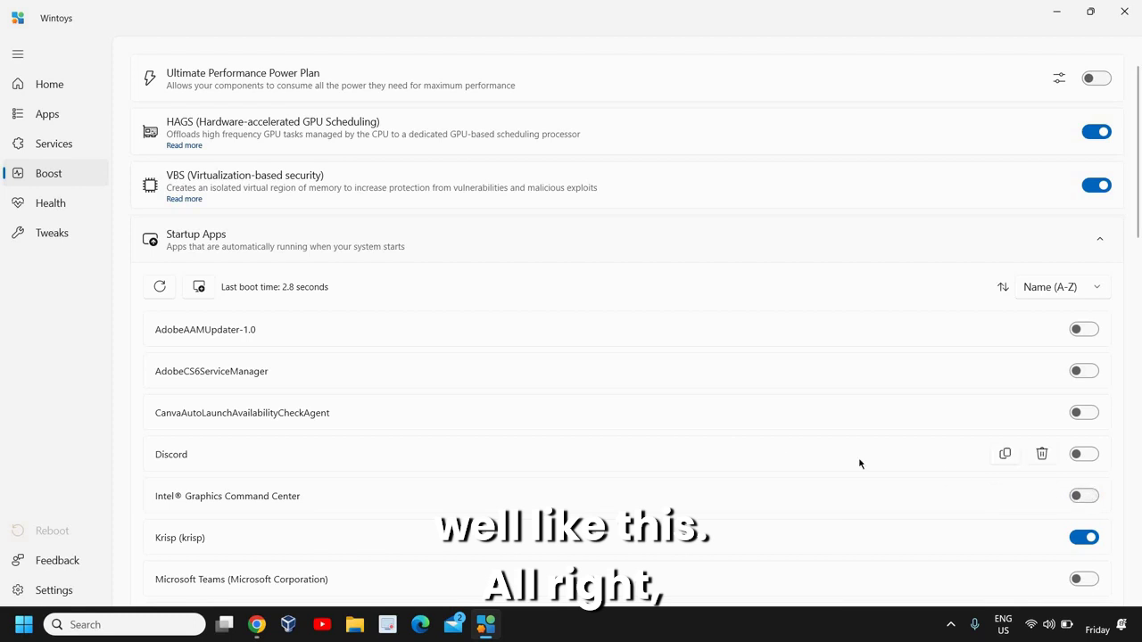
pyautogui.scroll(-3, 668, 454)
pyautogui.scroll(-3, 668, 454)
pyautogui.scroll(2, 232, 244)
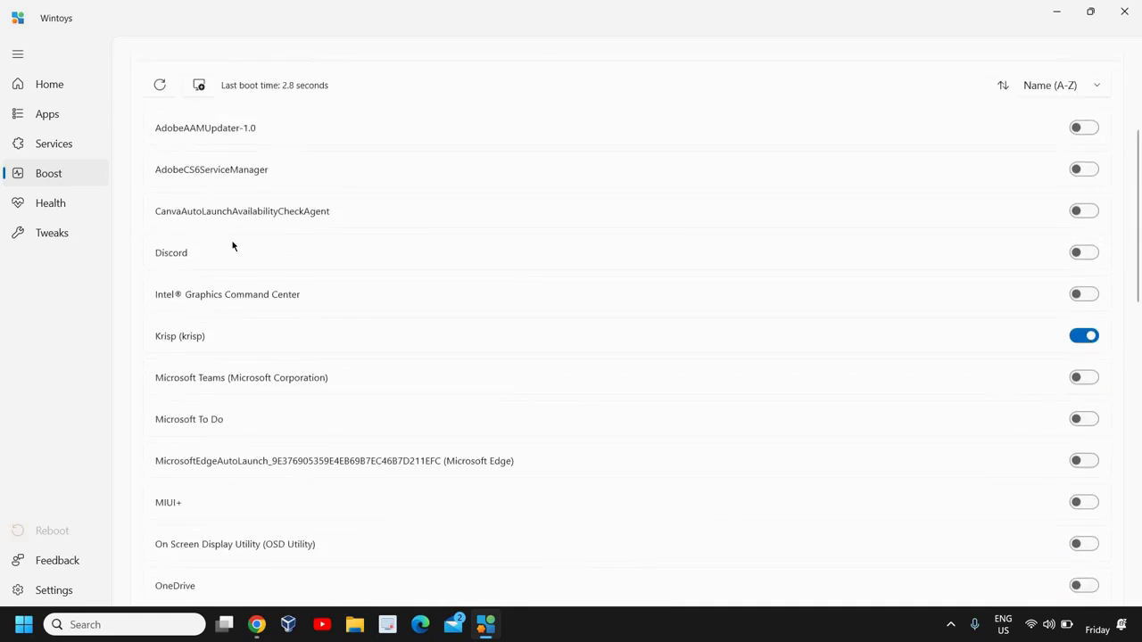
pyautogui.scroll(2, 272, 149)
pyautogui.click(275, 137)
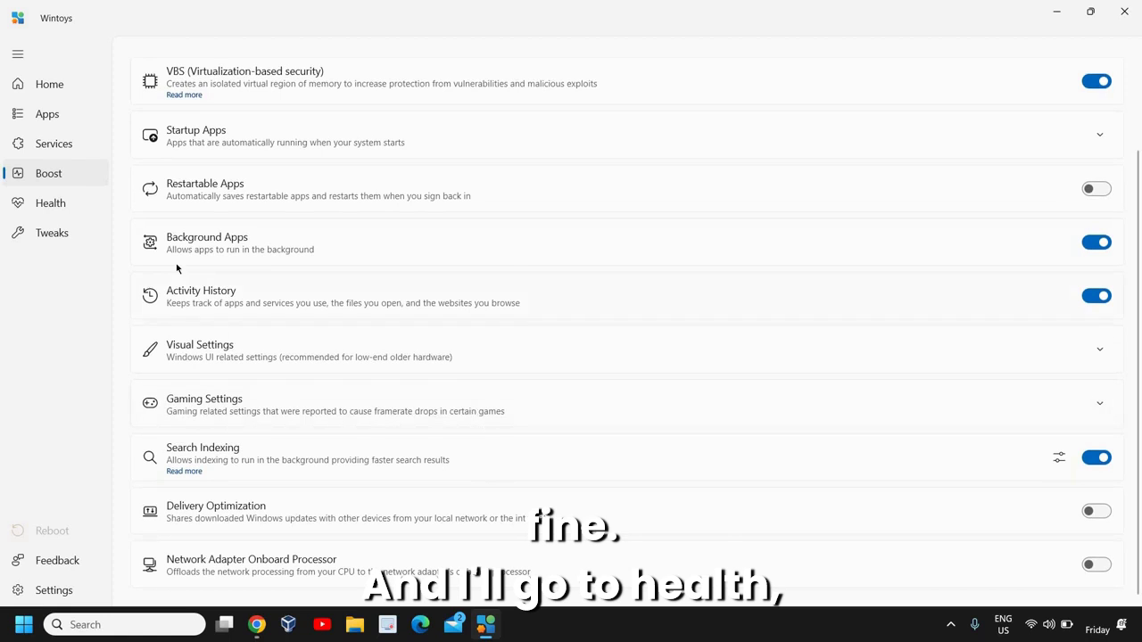
# - On the Health page, expand Repair and select DISM as the check tool
pyautogui.click(50, 203)
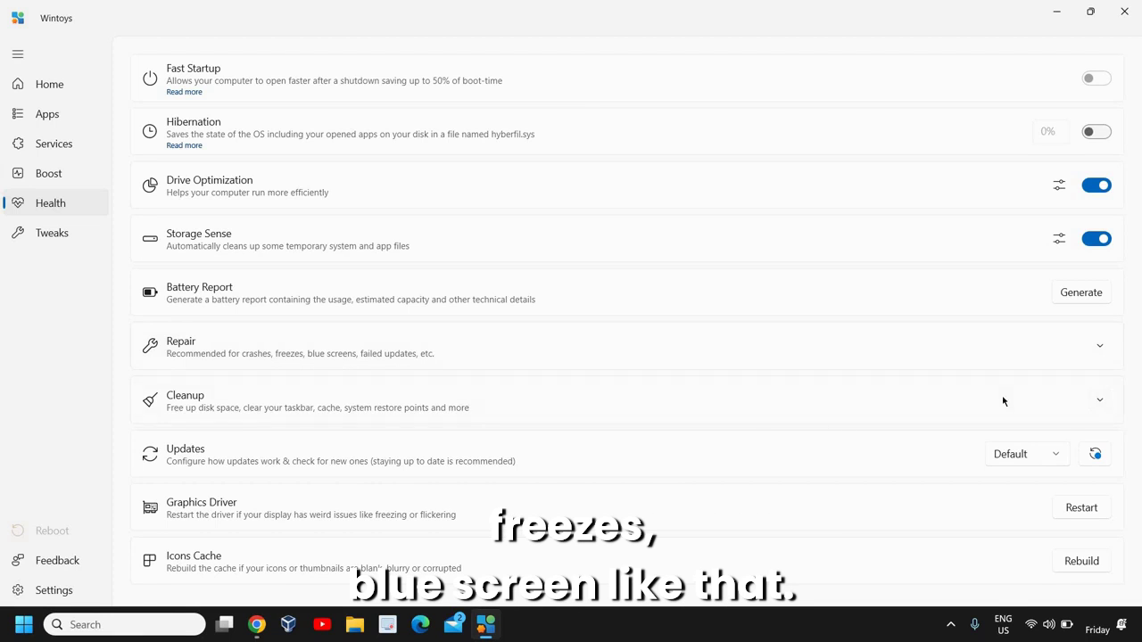
pyautogui.click(1099, 347)
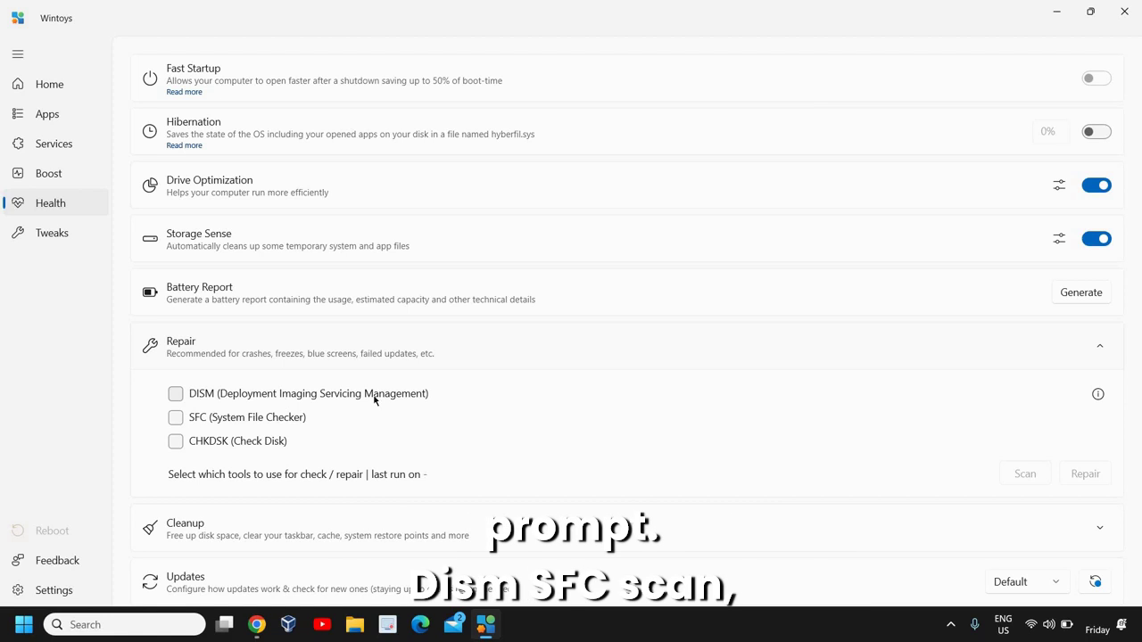
pyautogui.click(176, 394)
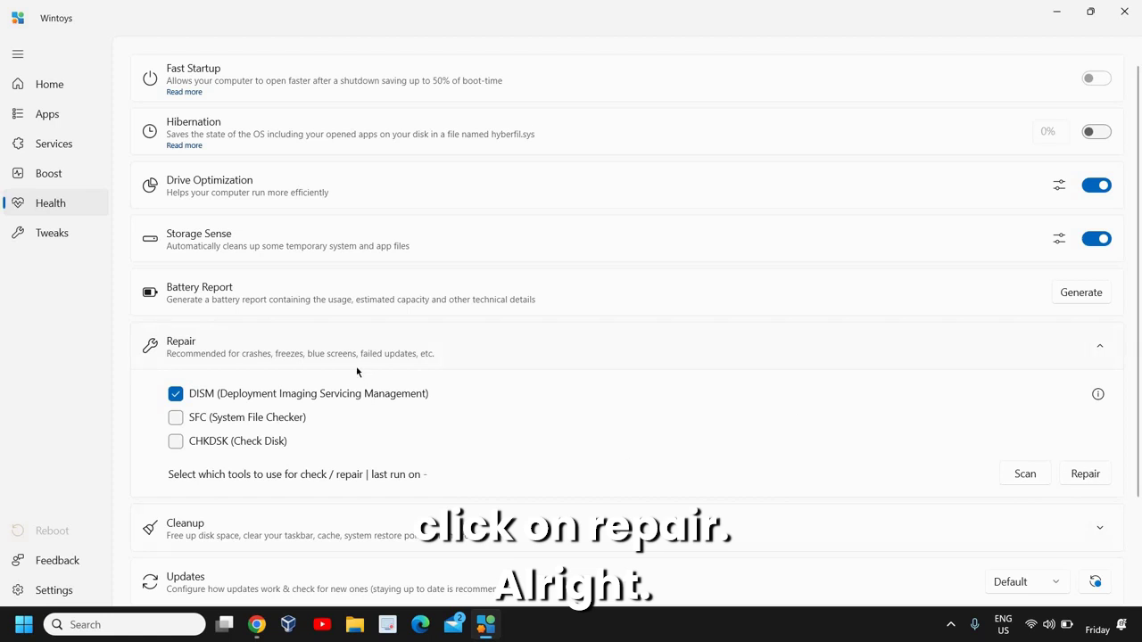
# - Expand Health's Cleanup section listing Taskbar, Junk Files, File Explorer, DNS and System Restore
pyautogui.scroll(-3, 339, 370)
pyautogui.click(208, 410)
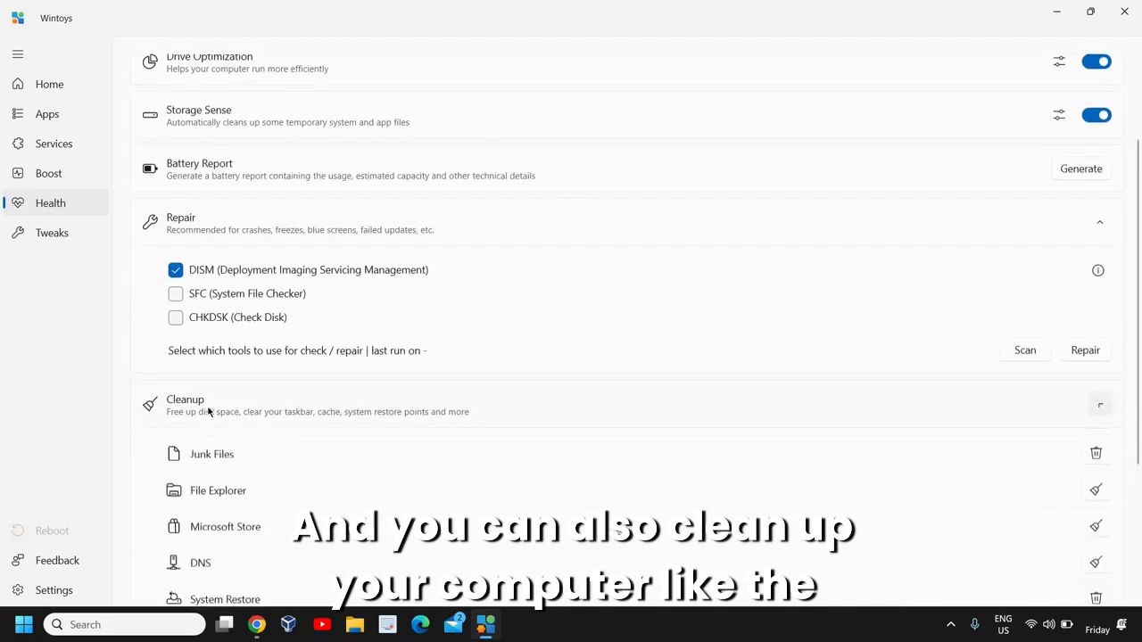
pyautogui.scroll(-2, 296, 425)
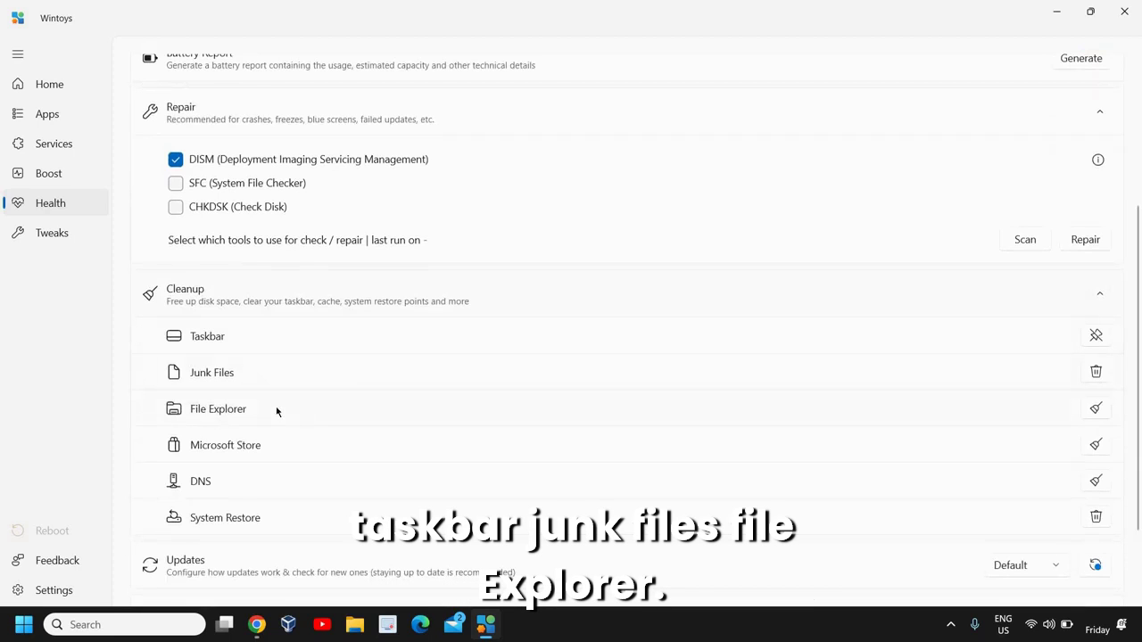
pyautogui.scroll(-2, 204, 393)
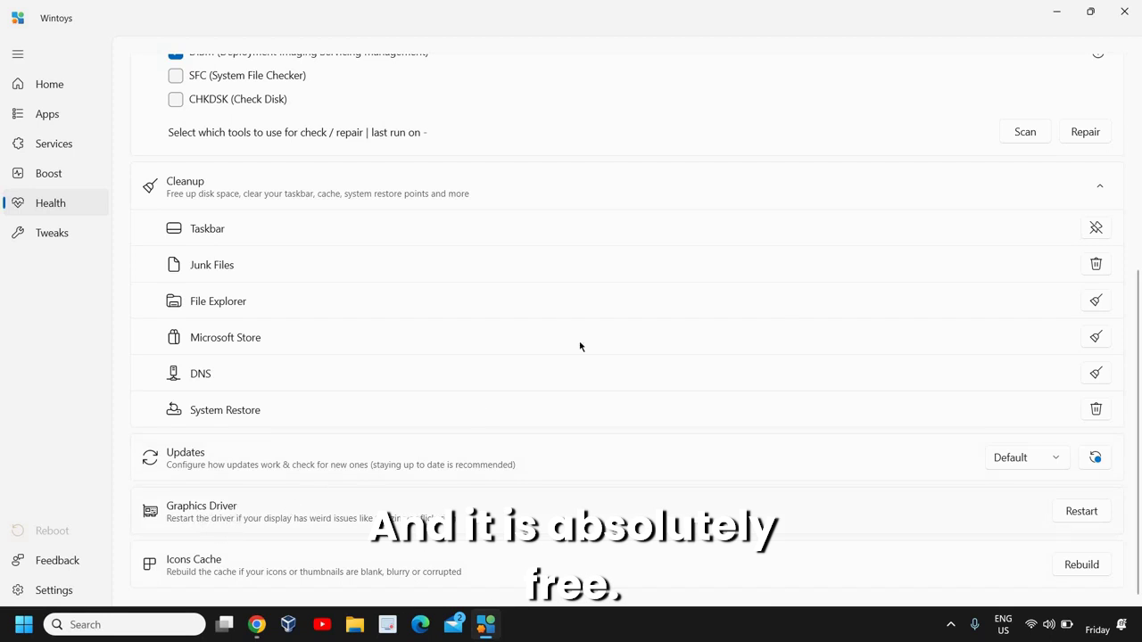
pyautogui.scroll(5, 540, 470)
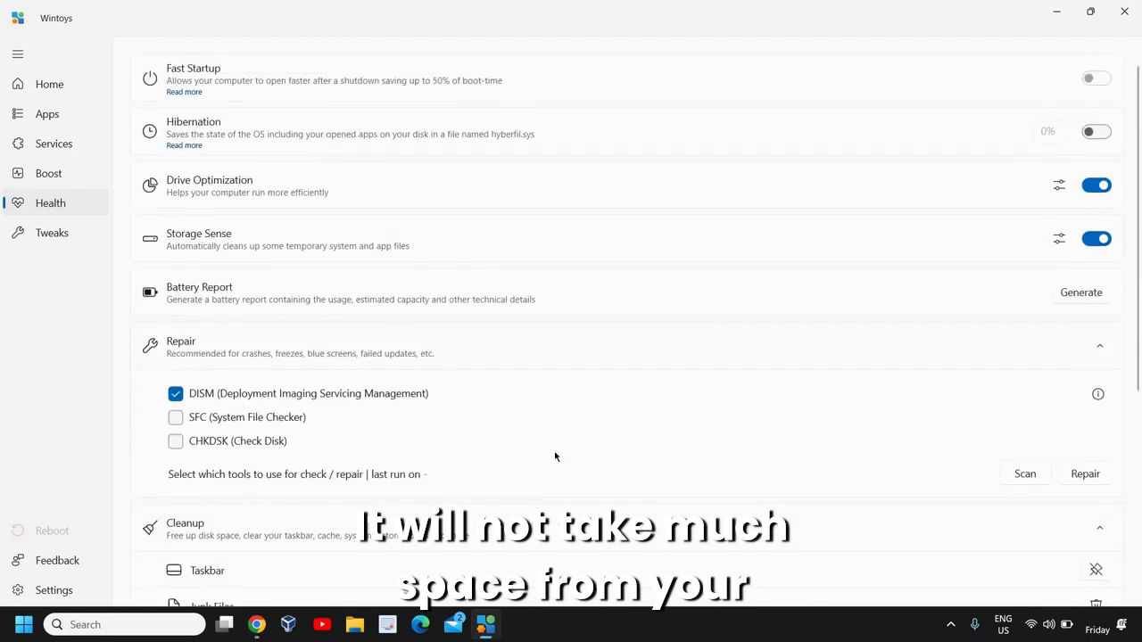
# - Return to the Home dashboard showing system specs and the 8.6 performance score
pyautogui.click(42, 92)
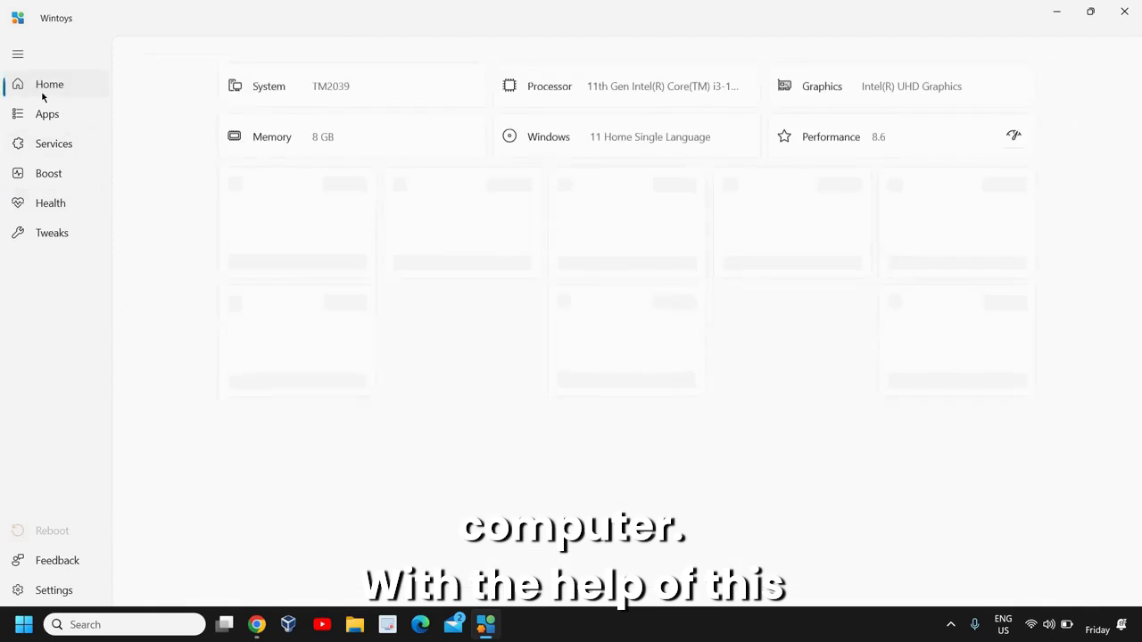